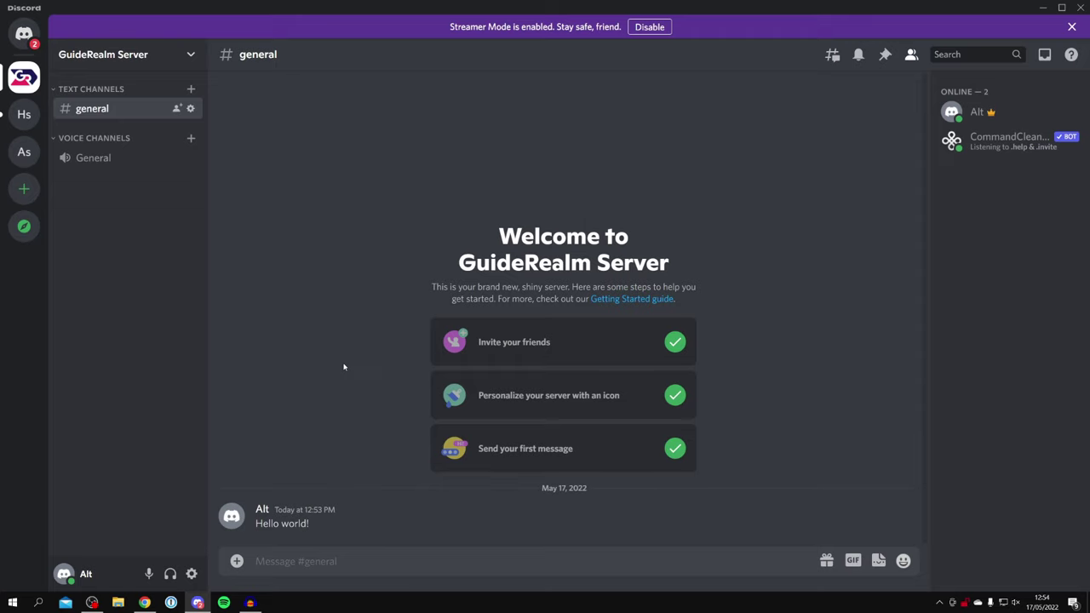
- Switch from the GuideRealm Server in Discord to the Chrome browser on the Google homepage
{"action": "left_click", "coordinate": [145, 602]}
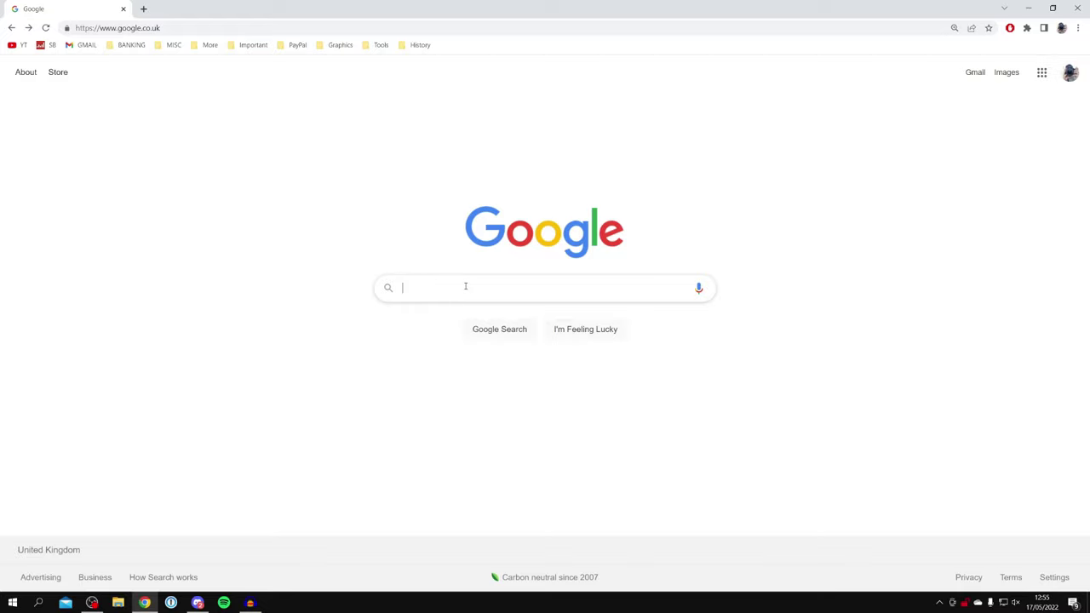
- Search Google for 'top.gg' and open the Top.gg site
{"action": "left_click", "coordinate": [466, 286]}
{"action": "type", "text": "top.gg"}
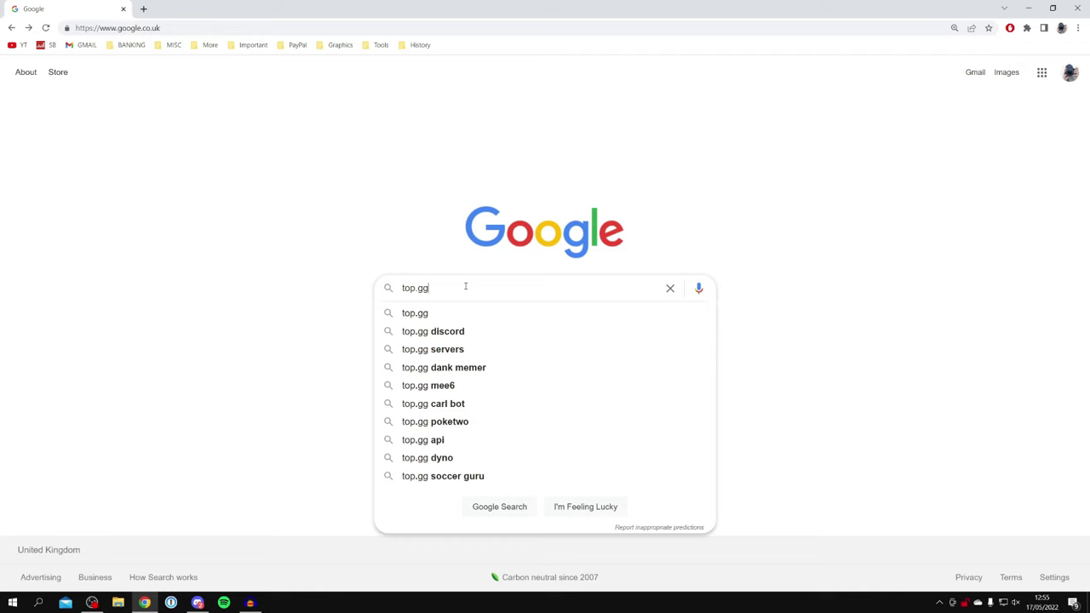
{"action": "key", "text": "Return"}
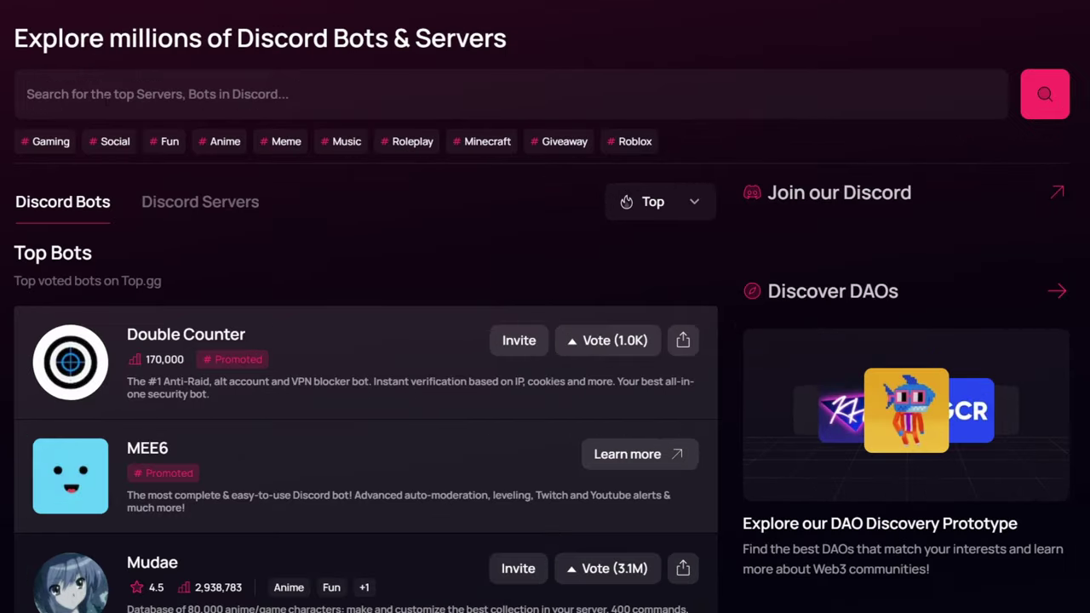
{"action": "left_click", "coordinate": [204, 162]}
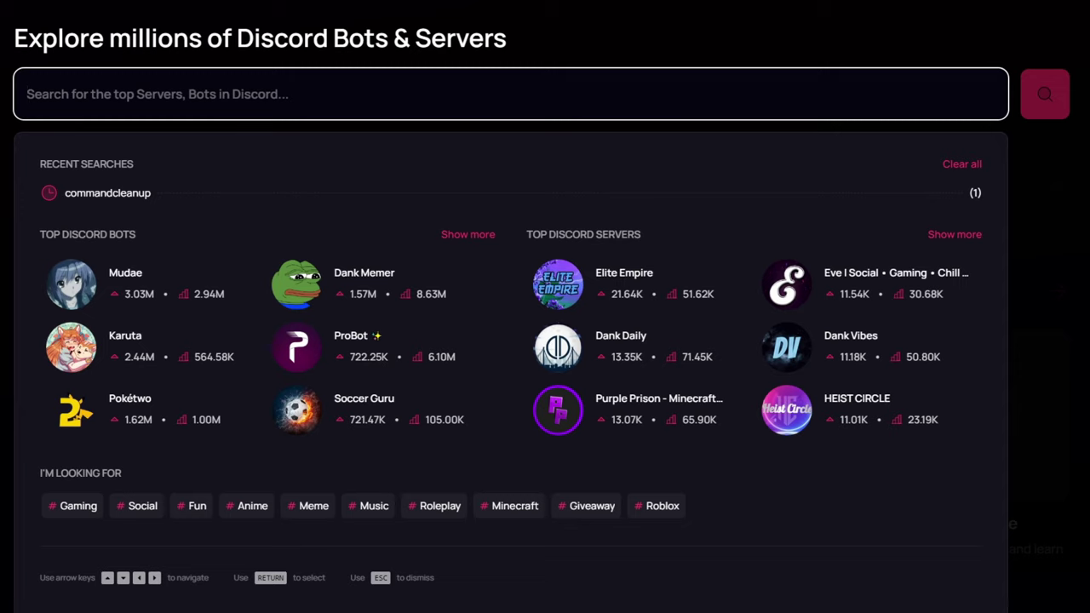
- Search Top.gg for 'green bot' and open the Green-bot music bot's page
{"action": "type", "text": "green bot"}
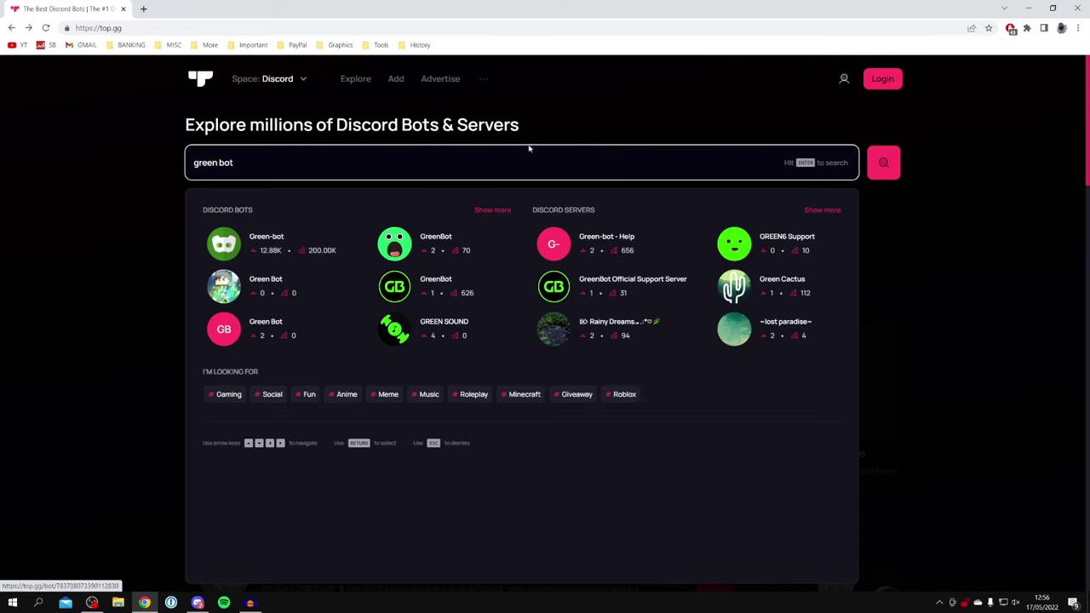
{"action": "left_click", "coordinate": [896, 168]}
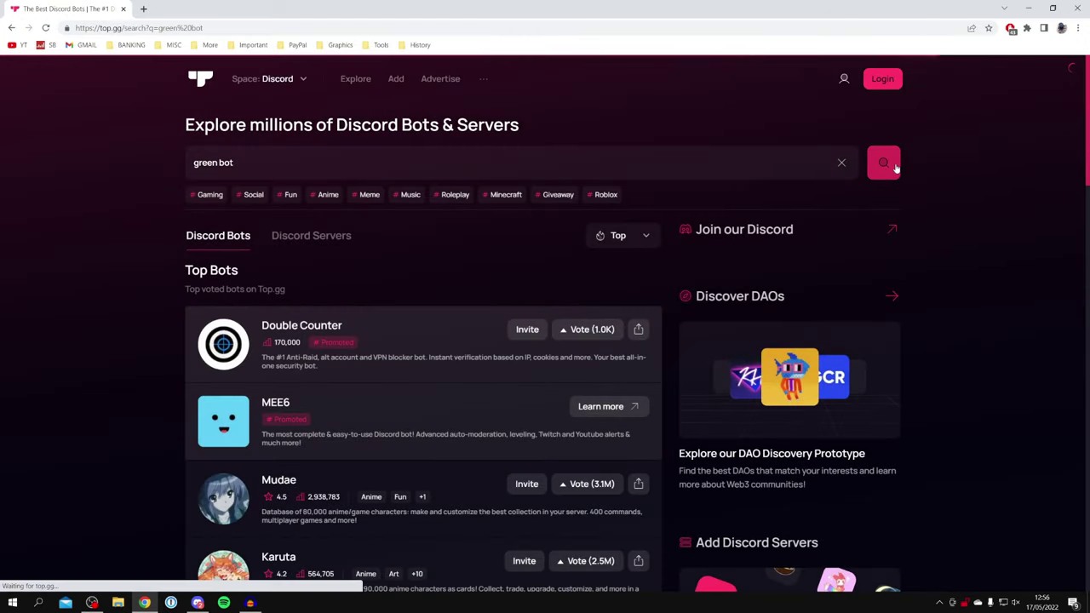
{"action": "scroll", "coordinate": [217, 315], "scroll_direction": "down", "scroll_amount": 2}
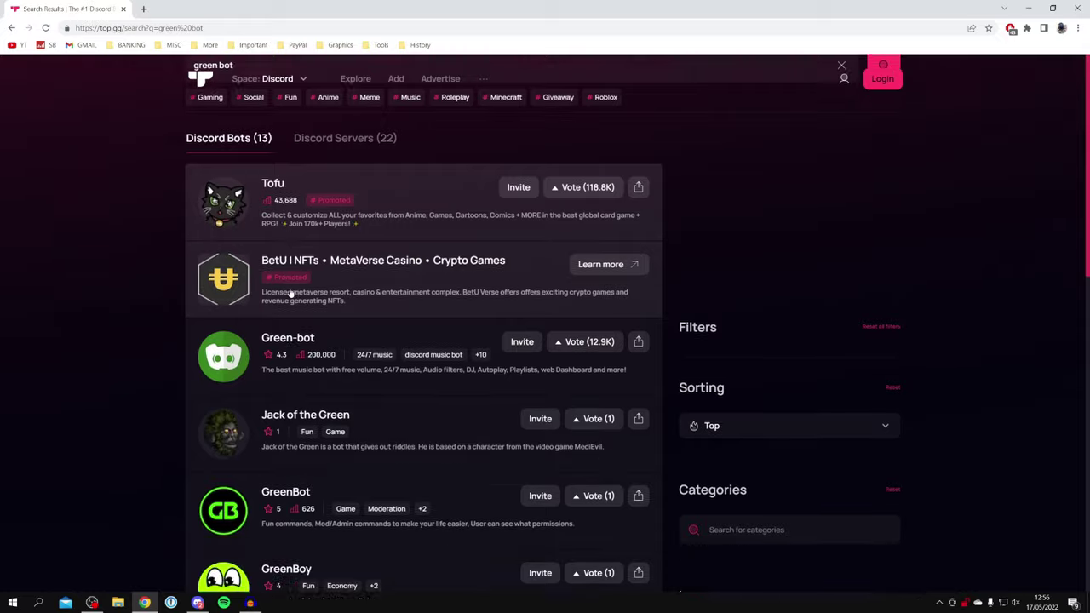
{"action": "left_click", "coordinate": [218, 315]}
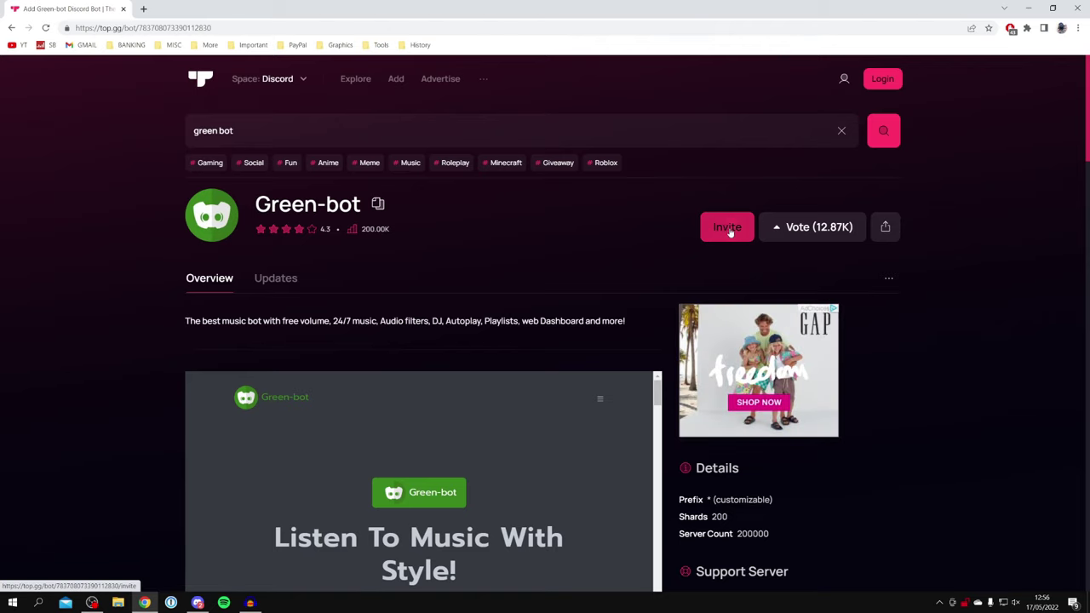
{"action": "scroll", "coordinate": [187, 290], "scroll_direction": "down", "scroll_amount": 2}
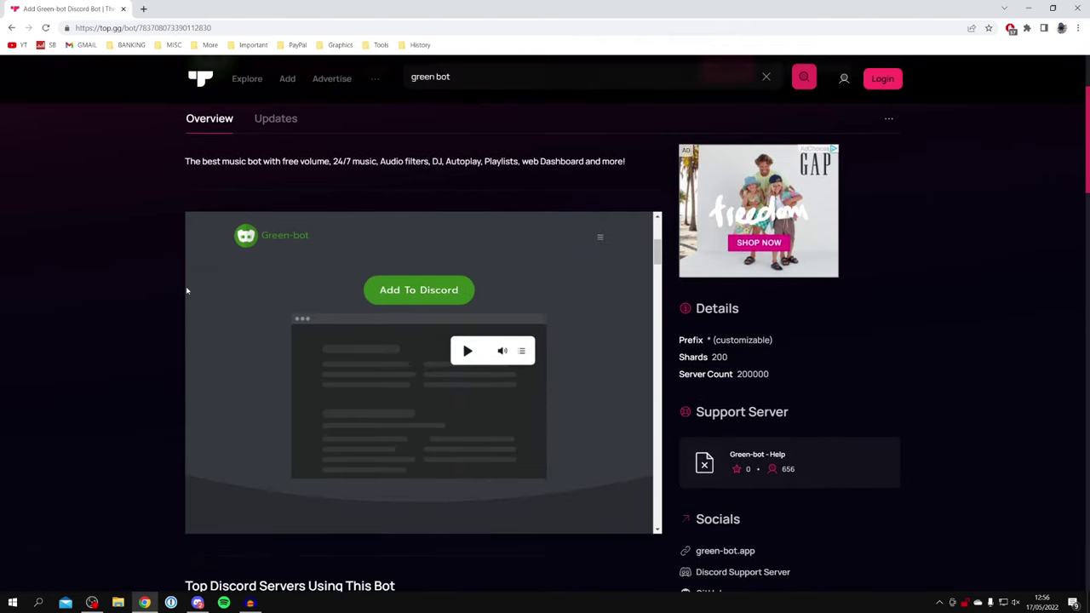
{"action": "scroll", "coordinate": [128, 280], "scroll_direction": "up", "scroll_amount": 2}
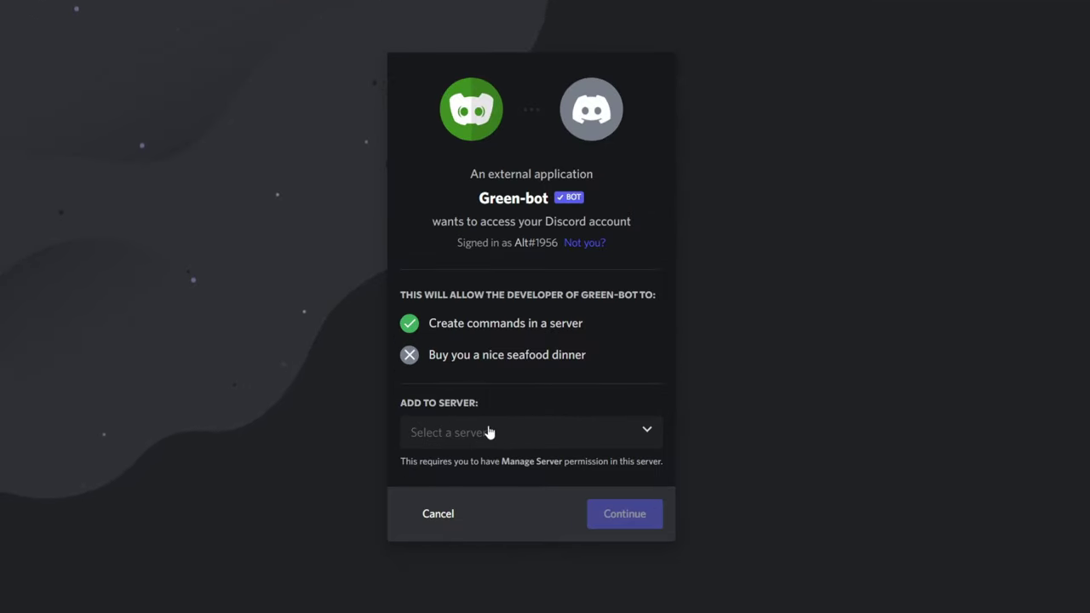
- Authorize Green-bot on GuideRealm Server, keeping the Administrator permission enabled
{"action": "left_click", "coordinate": [491, 437]}
{"action": "left_click", "coordinate": [479, 474]}
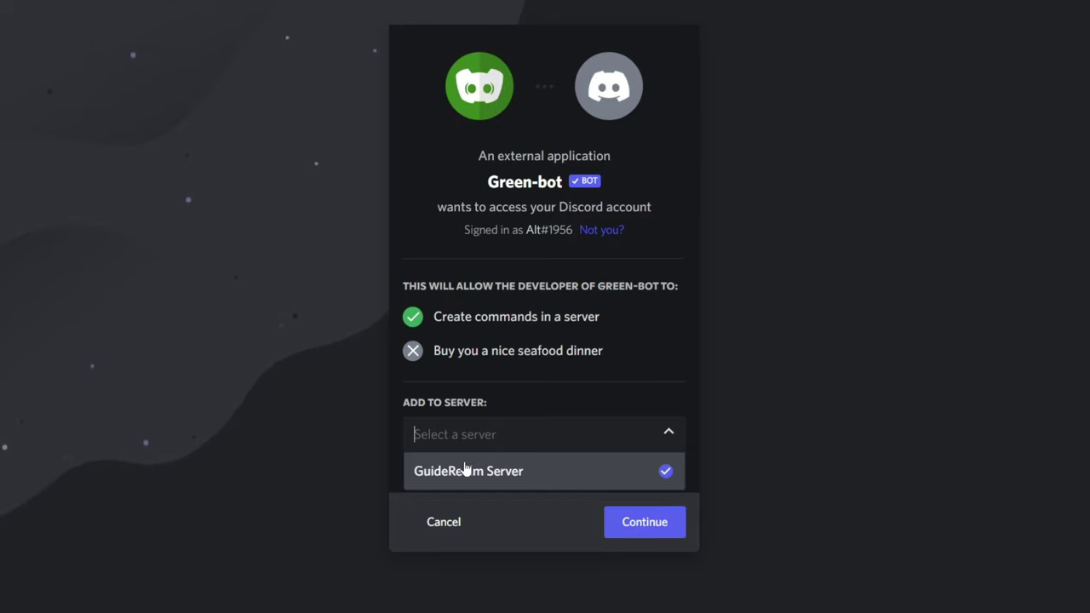
{"action": "left_click", "coordinate": [467, 470]}
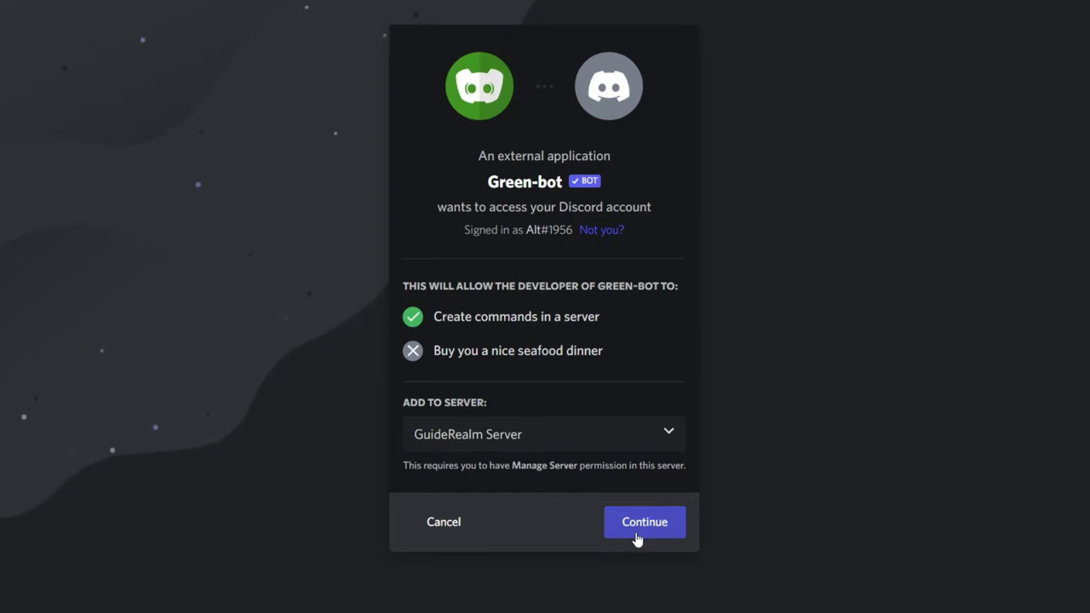
{"action": "left_click", "coordinate": [640, 529]}
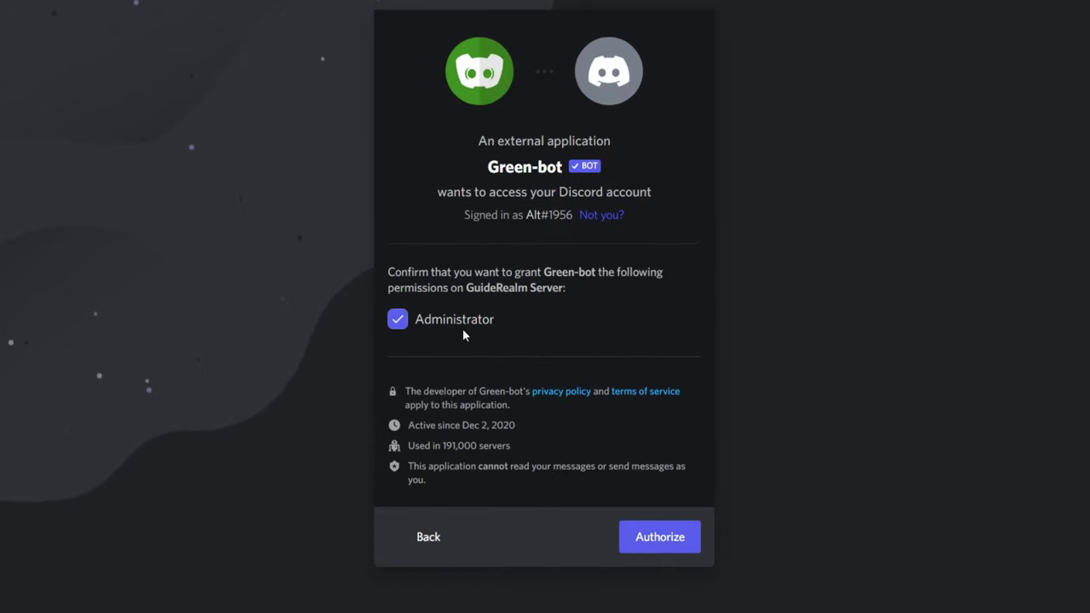
{"action": "left_click", "coordinate": [430, 323]}
{"action": "left_click", "coordinate": [432, 324]}
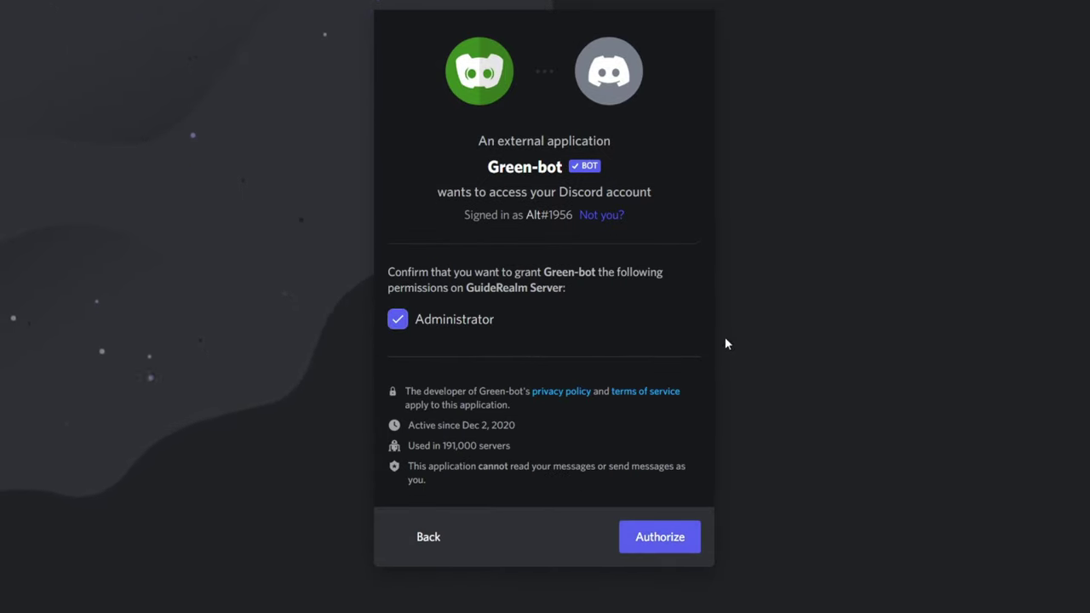
{"action": "left_click", "coordinate": [648, 539]}
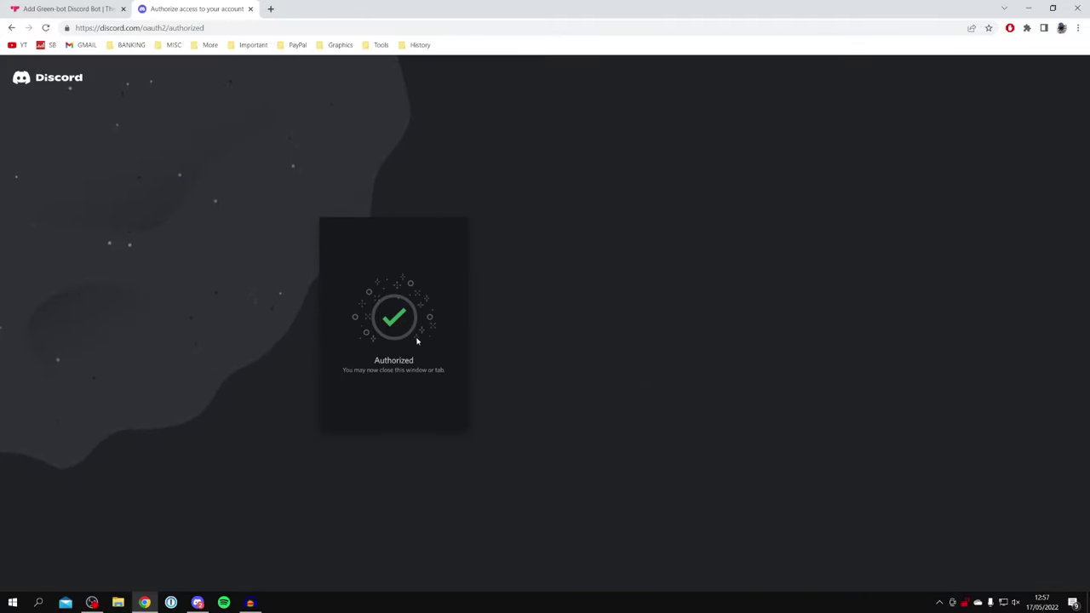
- Back in Discord, send *help in #general for Green-bot's menu and join the General voice channel
{"action": "left_click", "coordinate": [197, 602]}
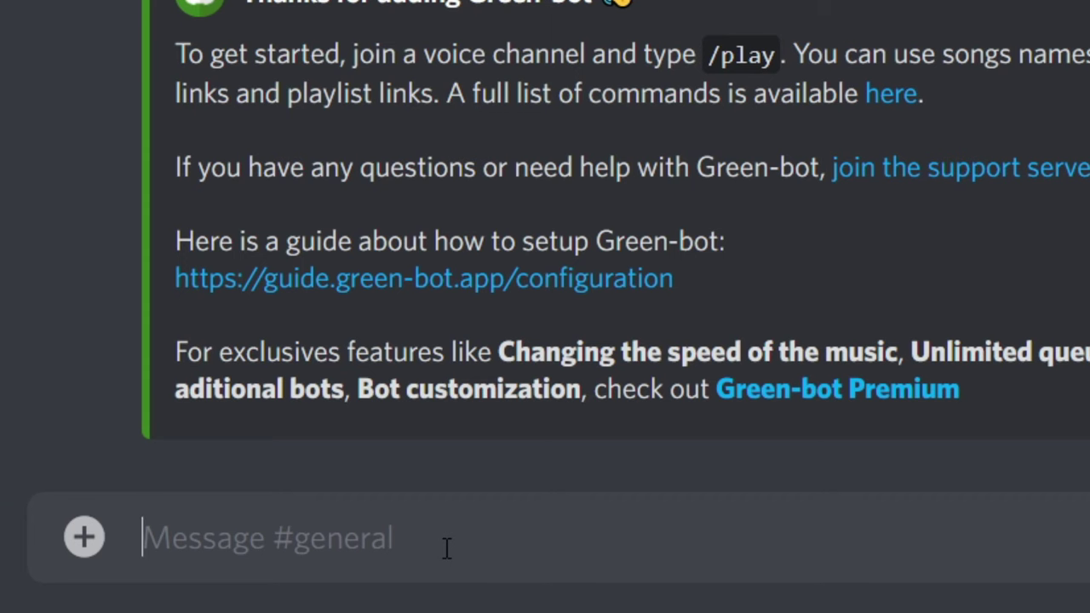
{"action": "type", "text": "*help"}
{"action": "key", "text": "Return"}
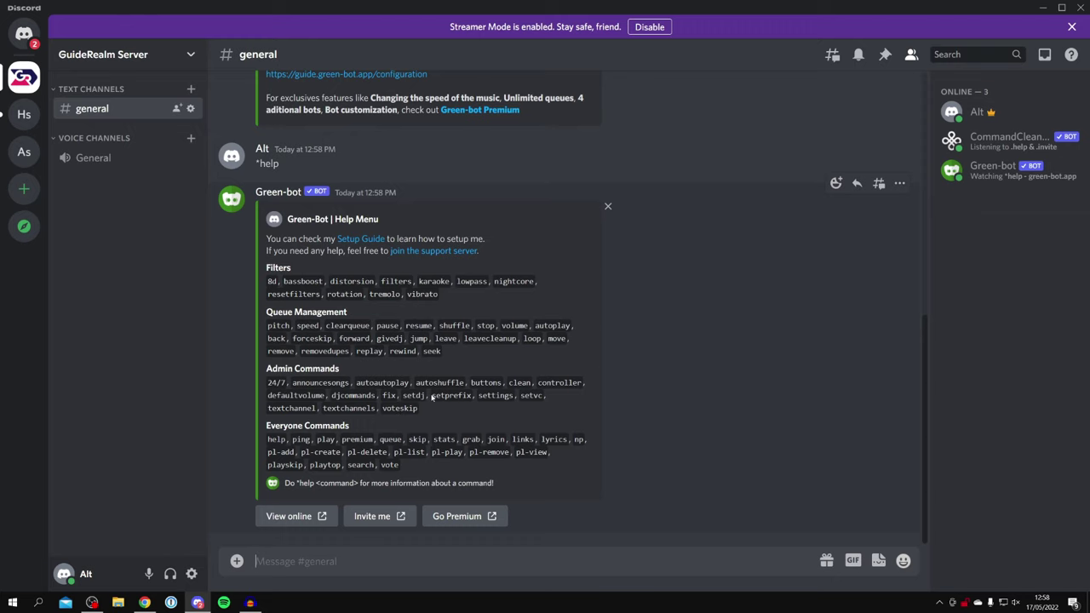
{"action": "scroll", "coordinate": [571, 307], "scroll_direction": "up", "scroll_amount": 3}
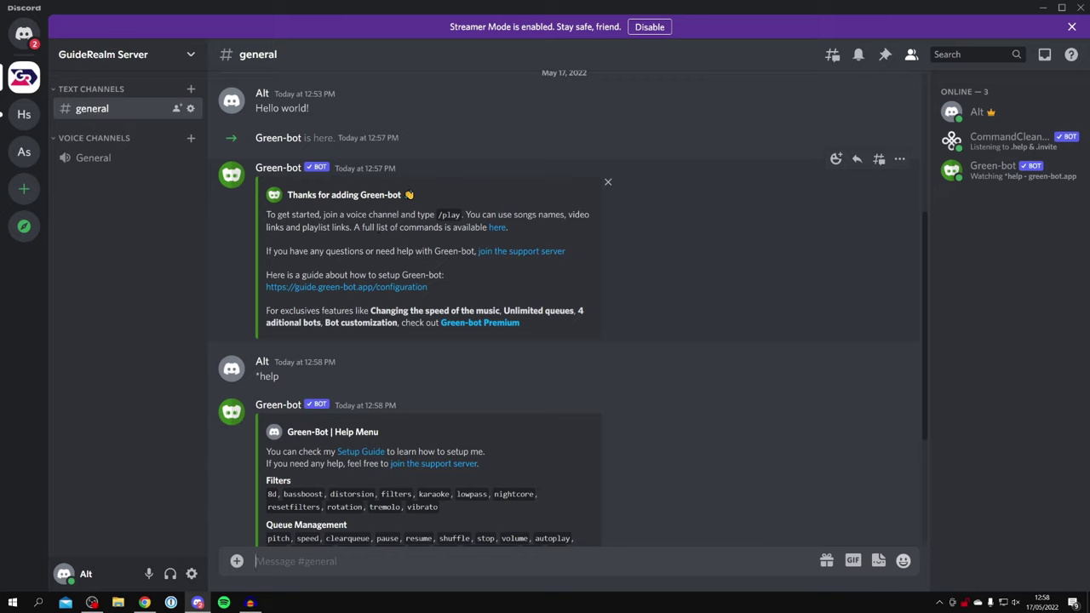
{"action": "left_click", "coordinate": [93, 157]}
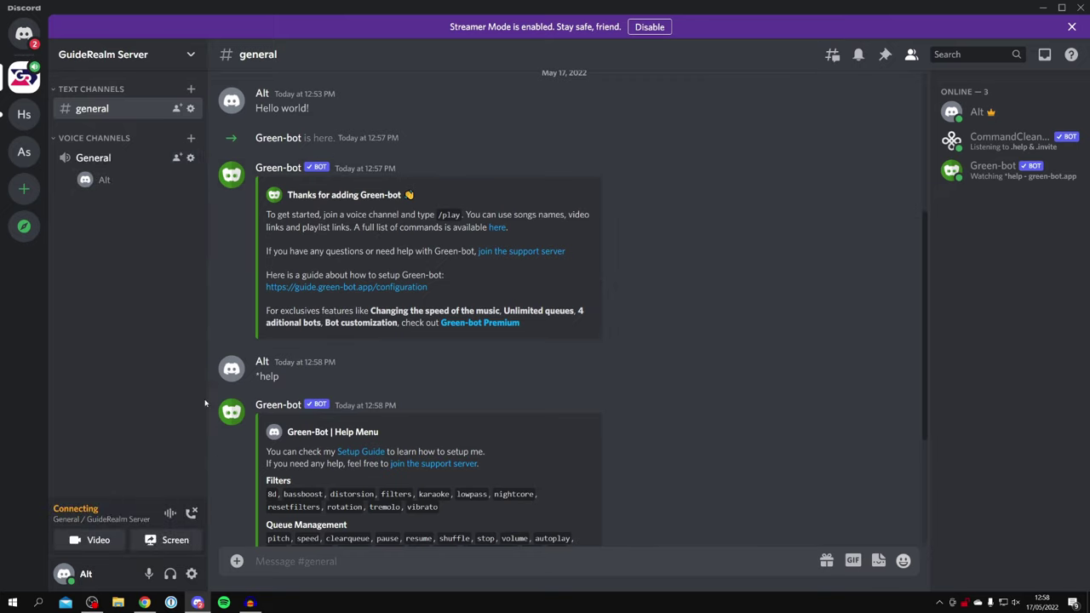
- Request 'gods plan drake' with Green-bot's /play command in #general
{"action": "scroll", "coordinate": [561, 483], "scroll_direction": "down", "scroll_amount": 3}
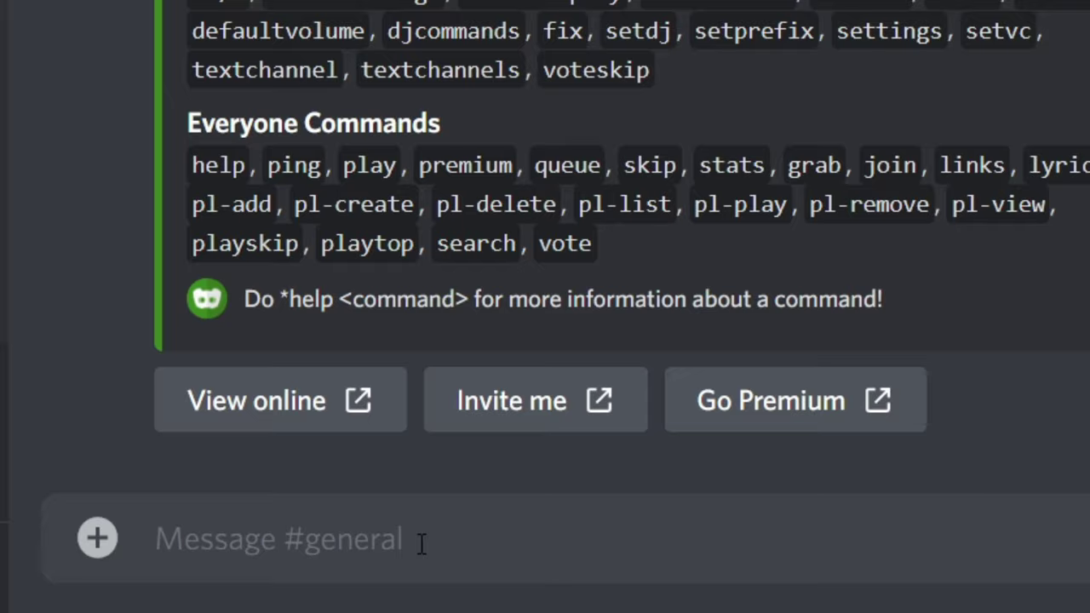
{"action": "type", "text": "/play"}
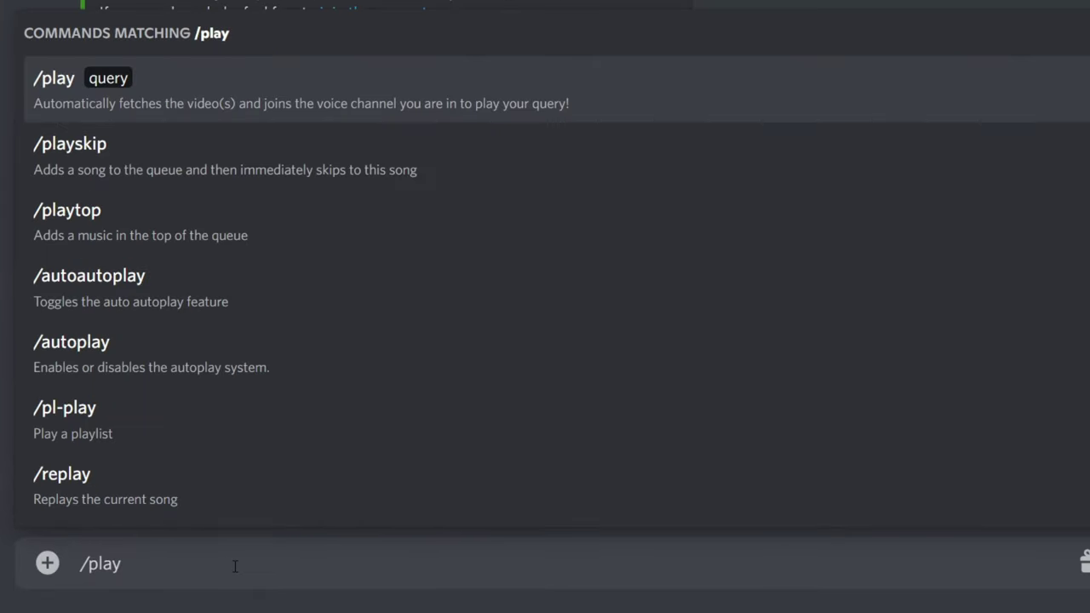
{"action": "left_click", "coordinate": [170, 102]}
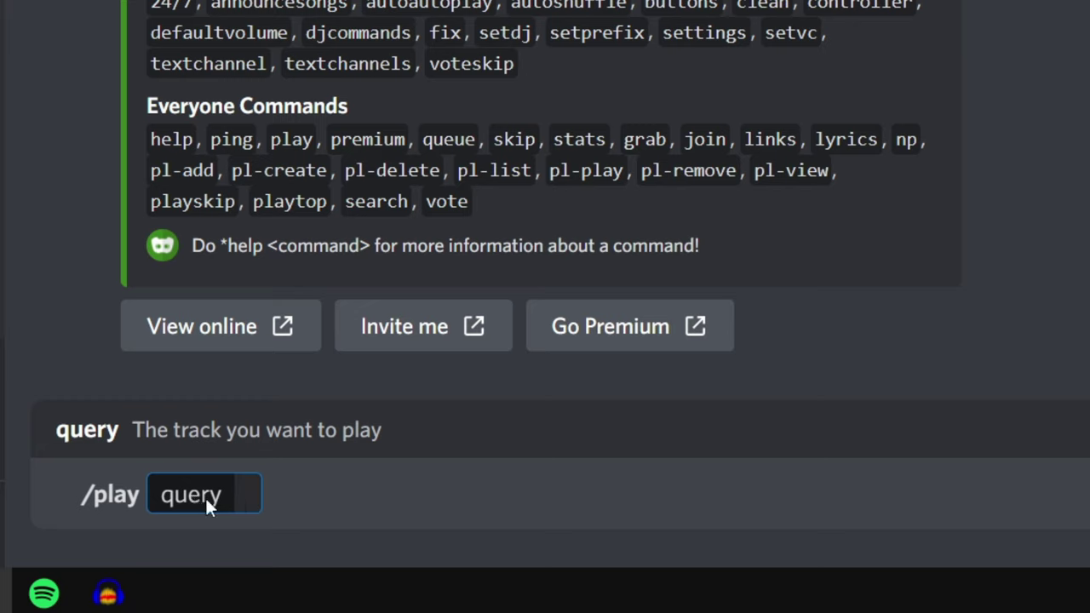
{"action": "type", "text": "gods plan d"}
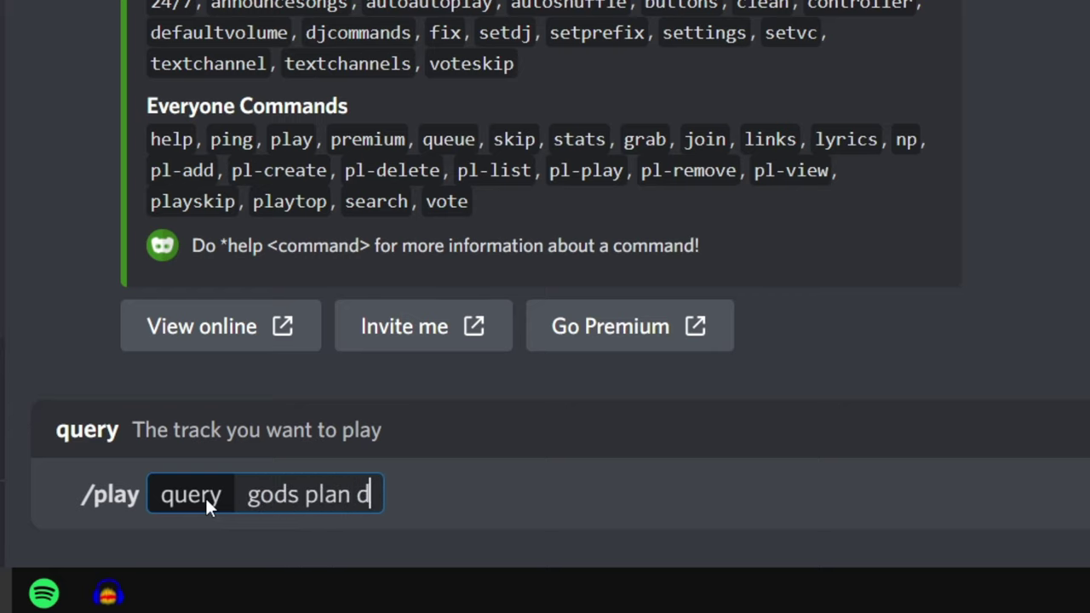
{"action": "type", "text": "rake"}
{"action": "key", "text": "Return"}
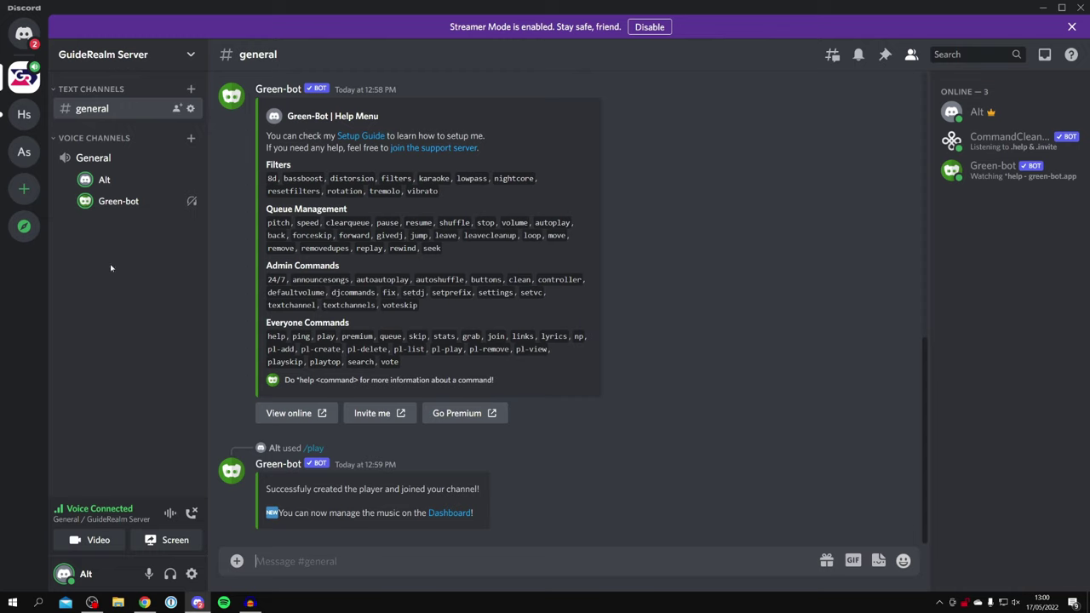
- Lower the system volume, then send Green-bot's /stop command to stop the song
{"action": "key", "text": "XF86AudioLowerVolume"}
{"action": "key", "text": "XF86AudioLowerVolume"}
{"action": "type", "text": "/stop"}
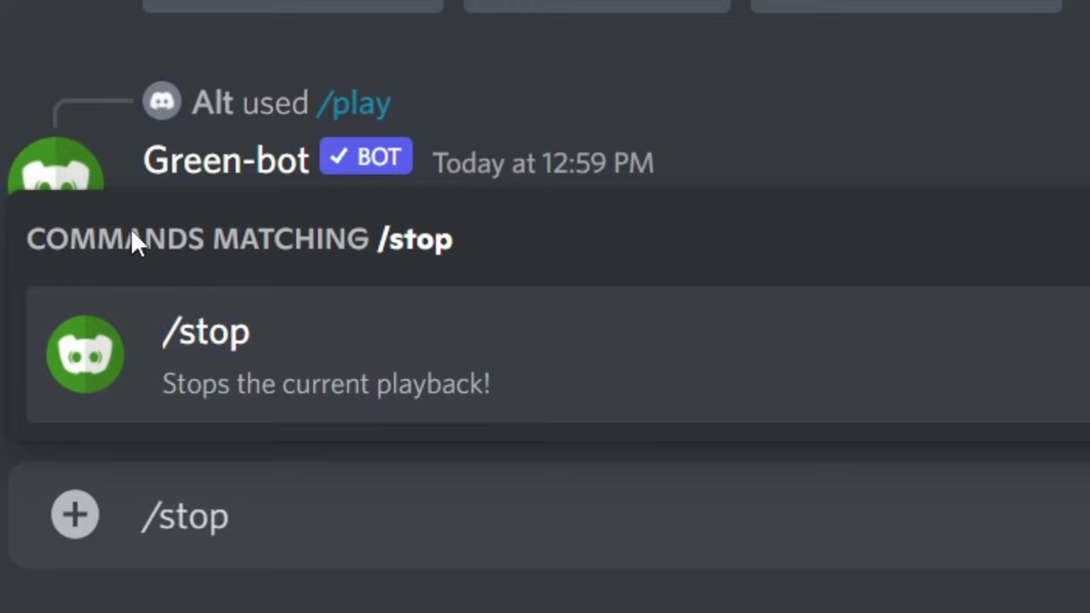
{"action": "left_click", "coordinate": [401, 349]}
{"action": "key", "text": "Return"}
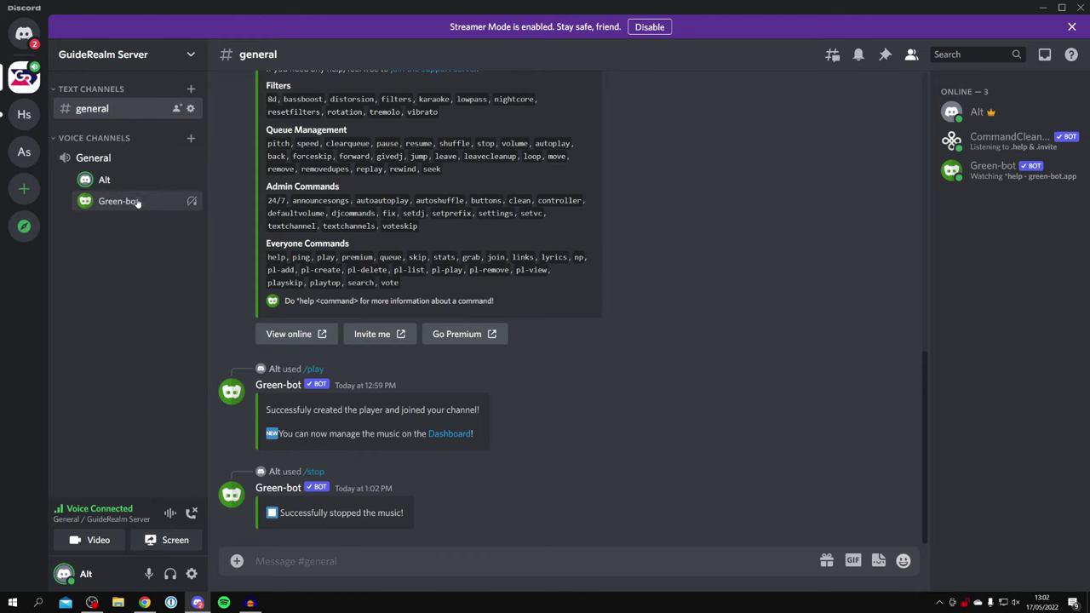
{"action": "scroll", "coordinate": [570, 307], "scroll_direction": "up", "scroll_amount": 3}
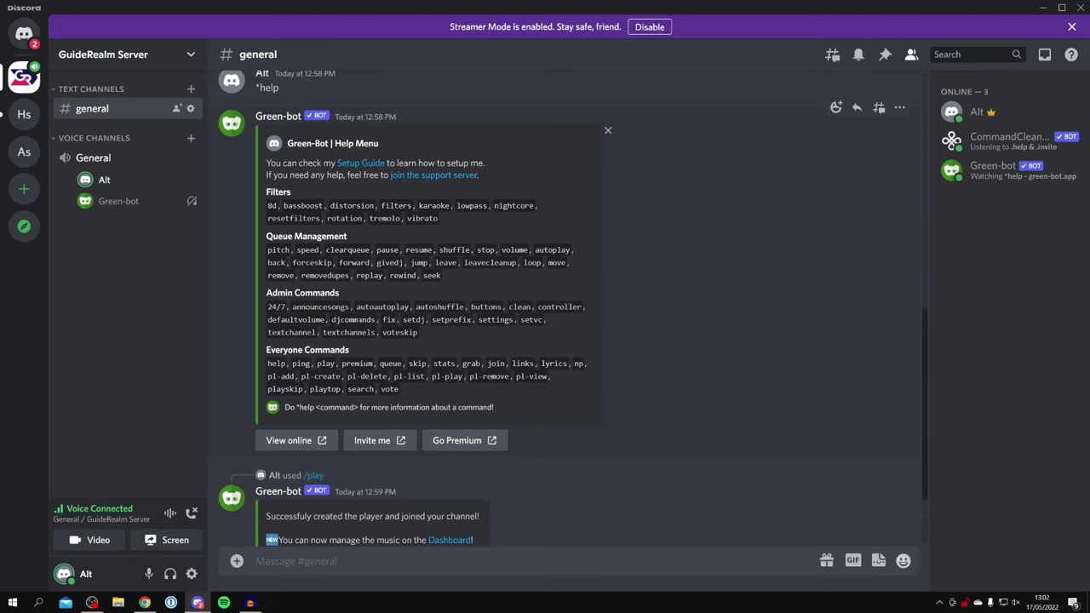
{"action": "scroll", "coordinate": [380, 321], "scroll_direction": "down", "scroll_amount": 3}
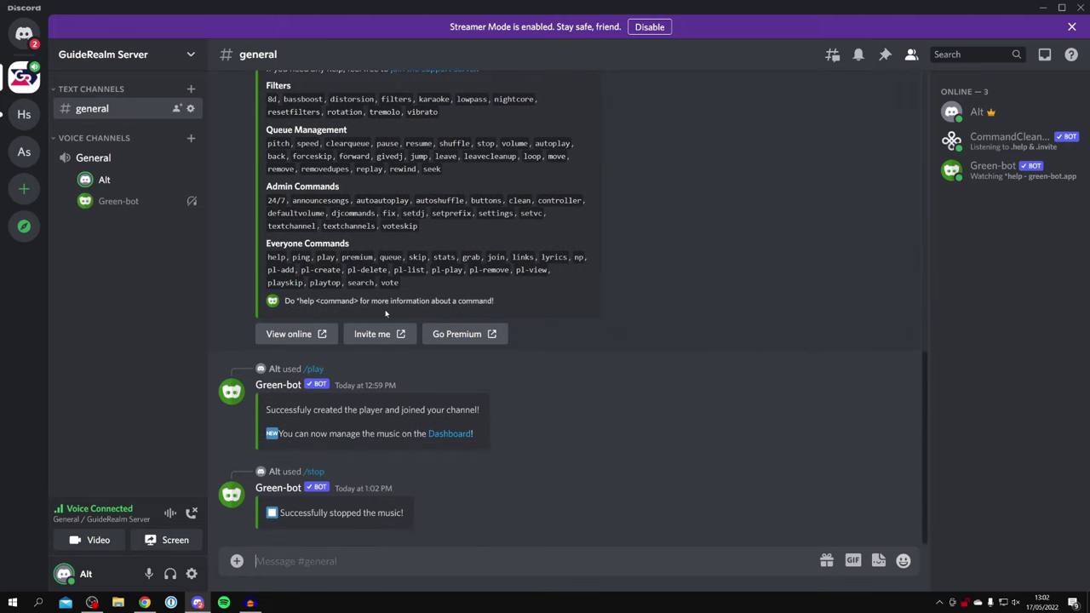